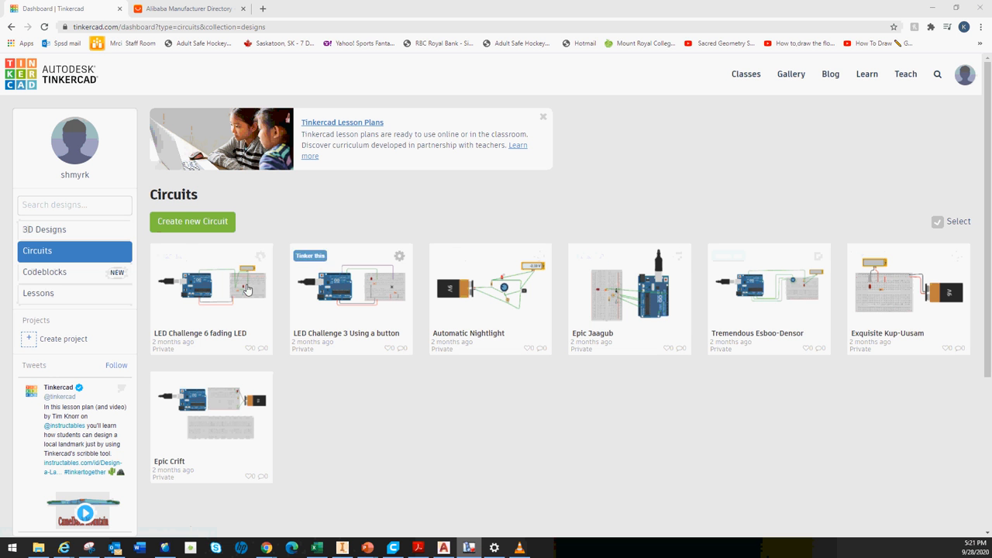
- Create a new circuit and place a horizontal 9V battery in the right half of the workspace
{"action": "left_click", "coordinate": [187, 224]}
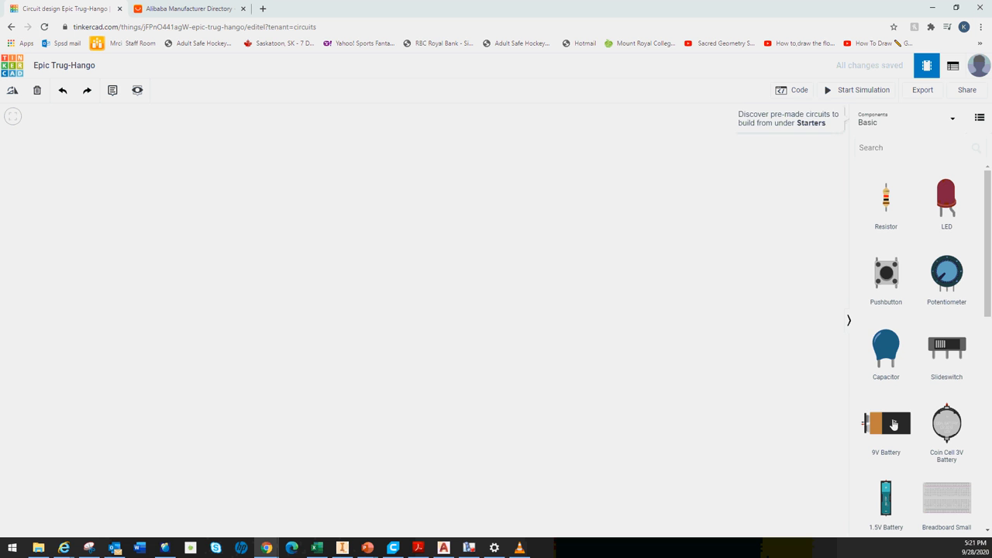
{"action": "left_click_drag", "start_coordinate": [894, 424], "coordinate": [78, 252]}
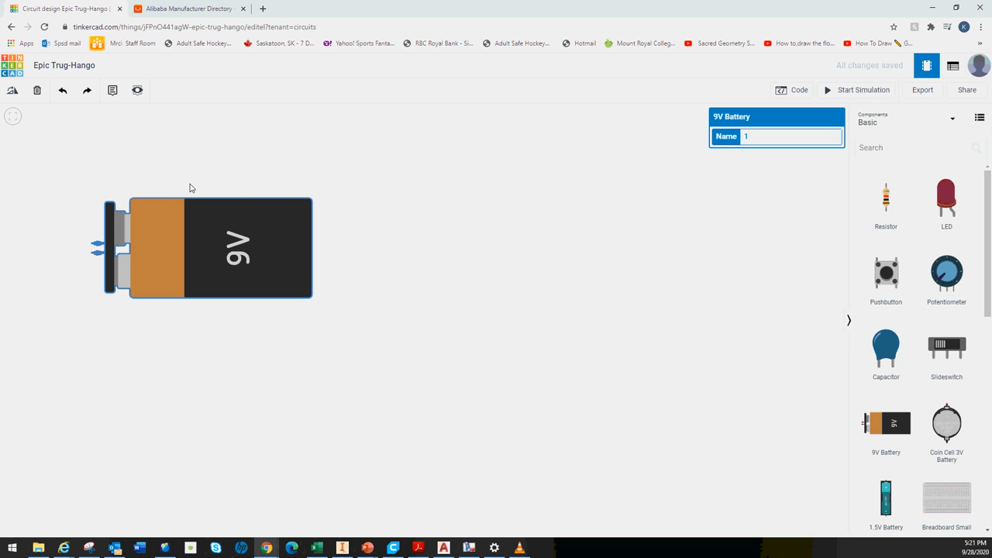
{"action": "left_click", "coordinate": [62, 92]}
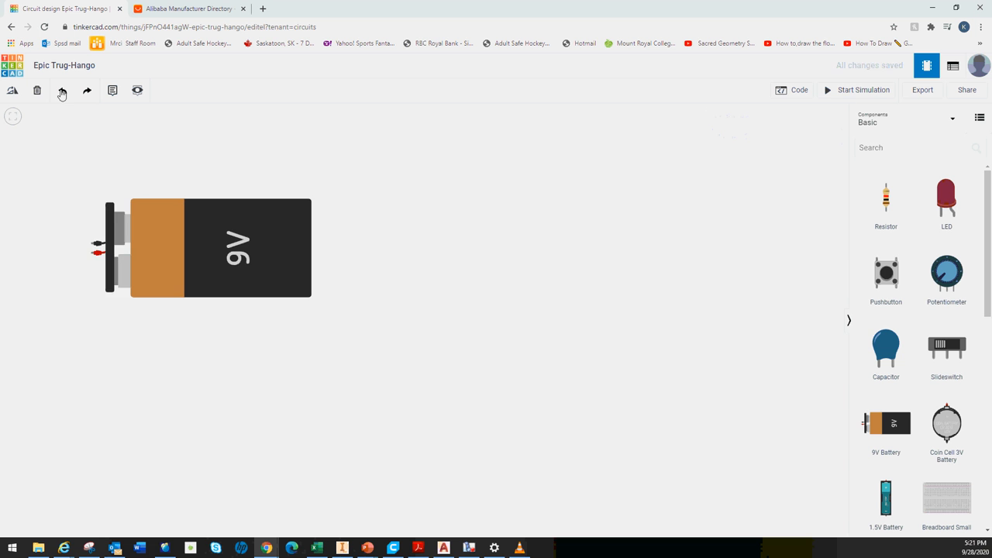
{"action": "left_click", "coordinate": [62, 92]}
{"action": "left_click", "coordinate": [87, 90]}
{"action": "left_click_drag", "start_coordinate": [208, 243], "coordinate": [650, 280]}
{"action": "left_click", "coordinate": [499, 284]}
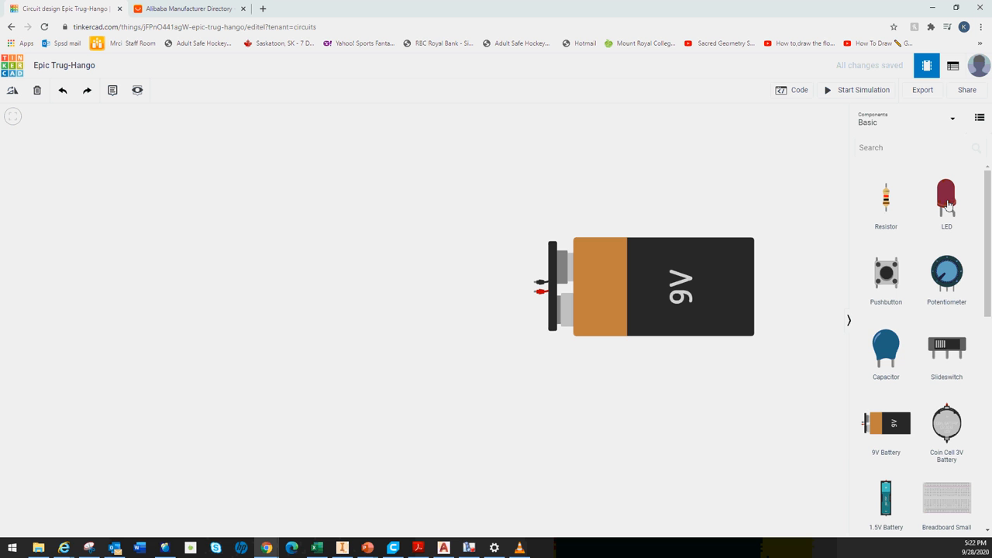
- Add an LED to the left of the battery and set its color to green
{"action": "left_click_drag", "start_coordinate": [947, 204], "coordinate": [324, 283]}
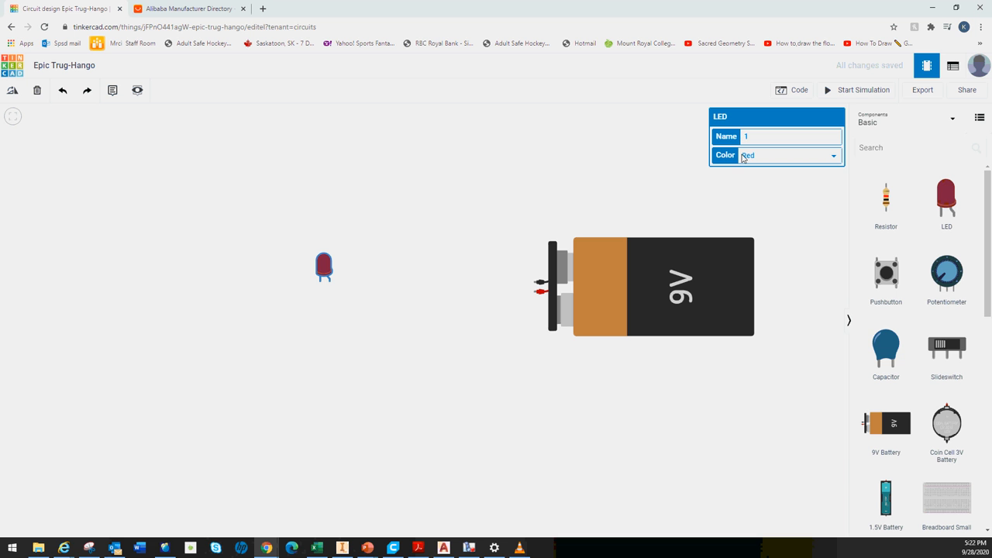
{"action": "left_click", "coordinate": [836, 157]}
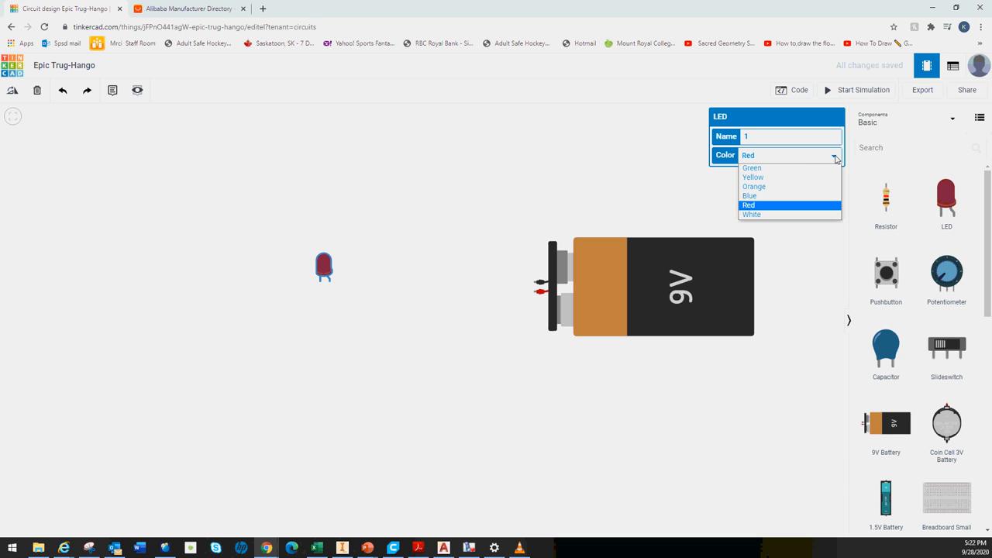
{"action": "left_click", "coordinate": [780, 169]}
{"action": "left_click", "coordinate": [348, 347]}
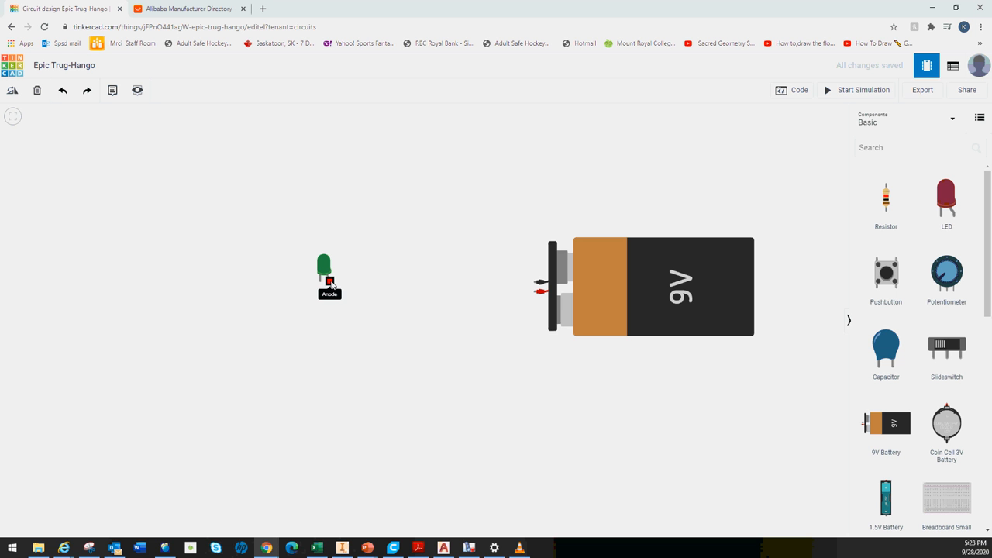
- Wire the battery's positive terminal to the LED's anode, and its negative terminal around the LED's far side to the cathode
{"action": "left_click", "coordinate": [534, 293]}
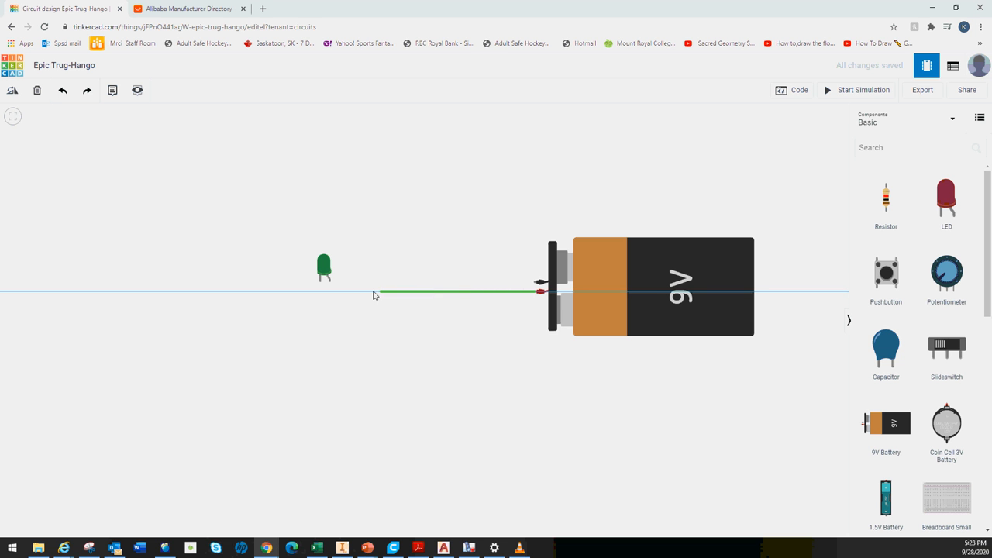
{"action": "left_click", "coordinate": [328, 282]}
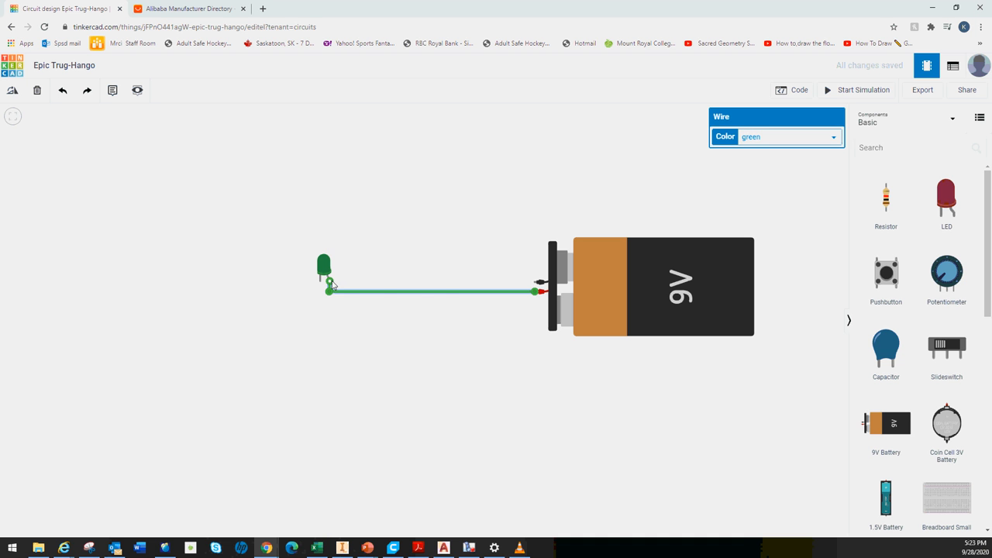
{"action": "left_click", "coordinate": [537, 282]}
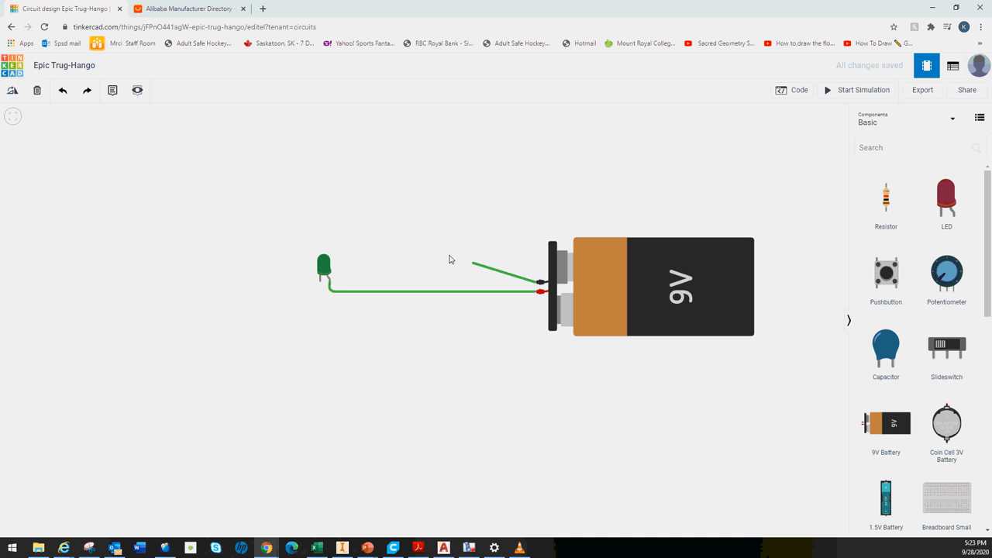
{"action": "left_click", "coordinate": [303, 212]}
{"action": "left_click", "coordinate": [302, 287]}
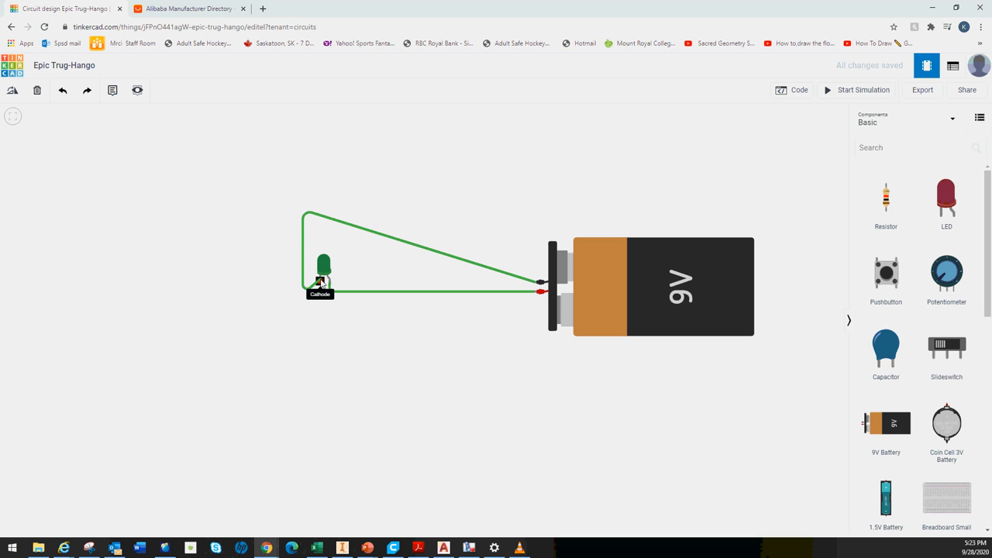
{"action": "left_click", "coordinate": [320, 284]}
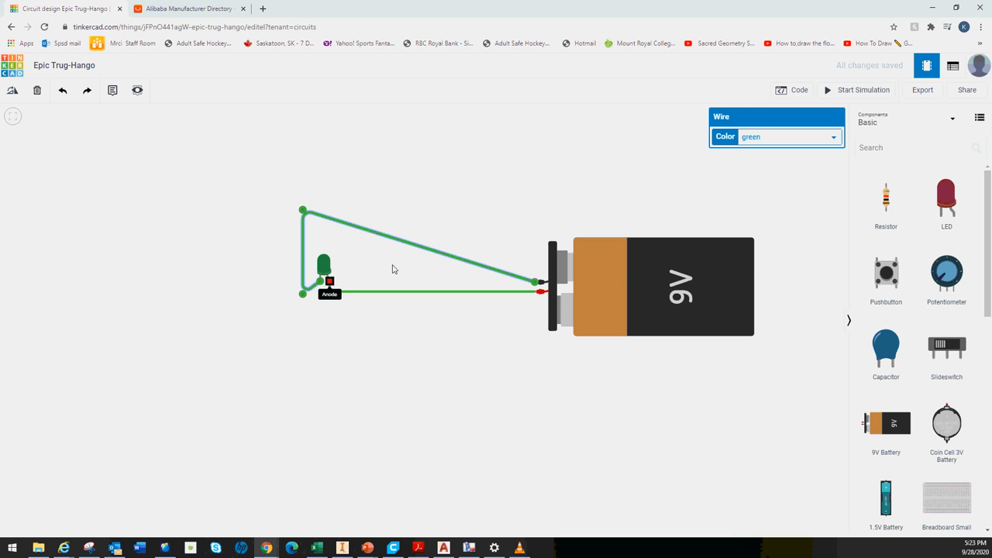
{"action": "left_click", "coordinate": [633, 171]}
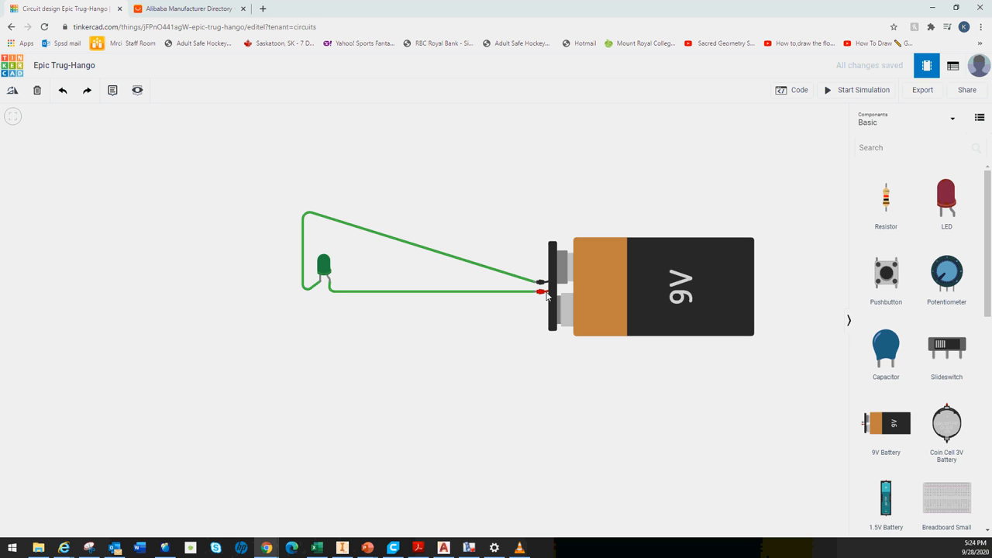
- Simulate the circuit and check how the LED behaves when connected directly to the battery
{"action": "left_click_drag", "start_coordinate": [537, 296], "coordinate": [541, 298]}
{"action": "left_click", "coordinate": [845, 91]}
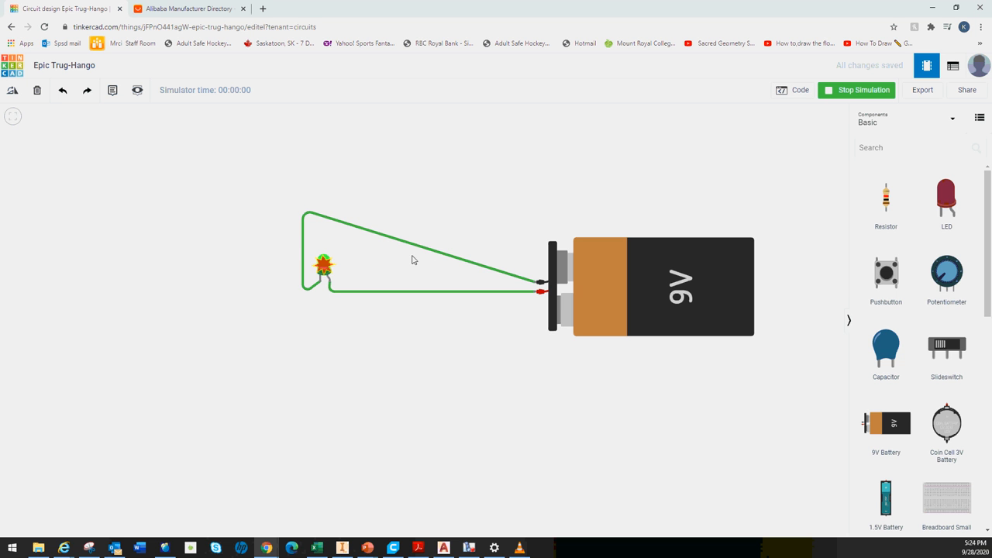
{"action": "mouse_move", "coordinate": [327, 267]}
- Stop the simulation and delete the wire between the battery's positive terminal and the LED's anode
{"action": "left_click", "coordinate": [342, 293]}
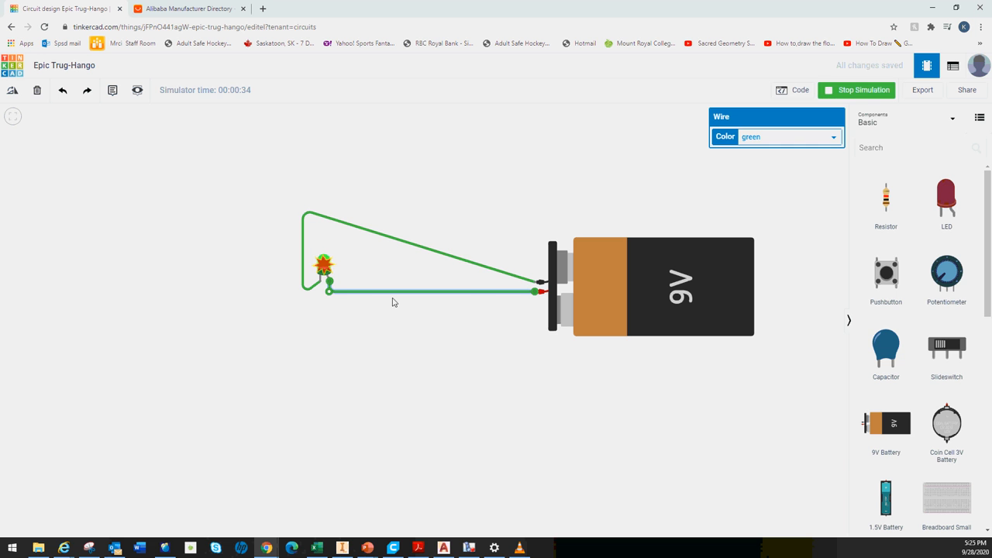
{"action": "key", "text": "ctrl+z"}
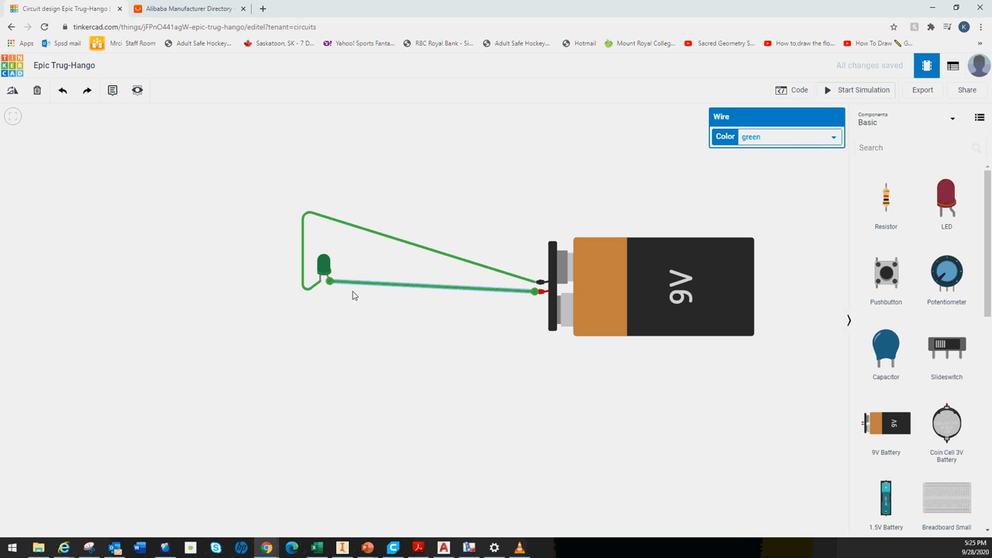
{"action": "key", "text": "Delete"}
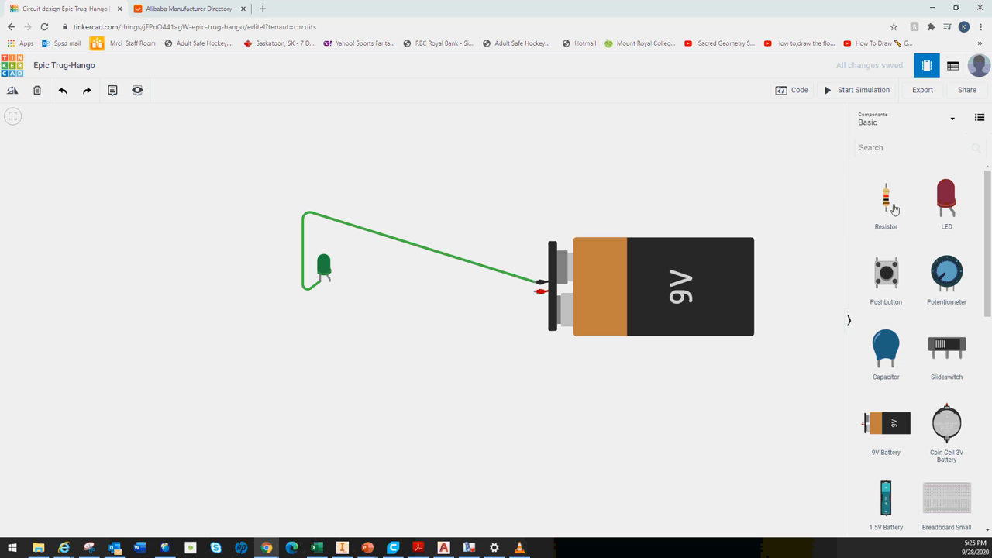
- Place a resistor below and between the LED and battery, rotate it to horizontal, and keep its resistance at 1 kΩ
{"action": "left_click_drag", "start_coordinate": [894, 209], "coordinate": [396, 322]}
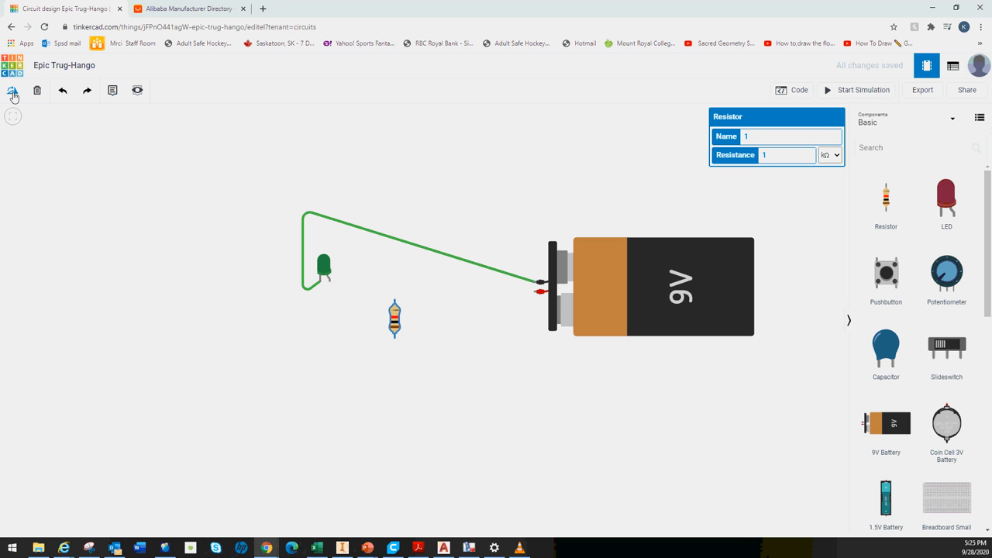
{"action": "left_click", "coordinate": [13, 93]}
{"action": "left_click", "coordinate": [12, 93]}
{"action": "left_click", "coordinate": [12, 93]}
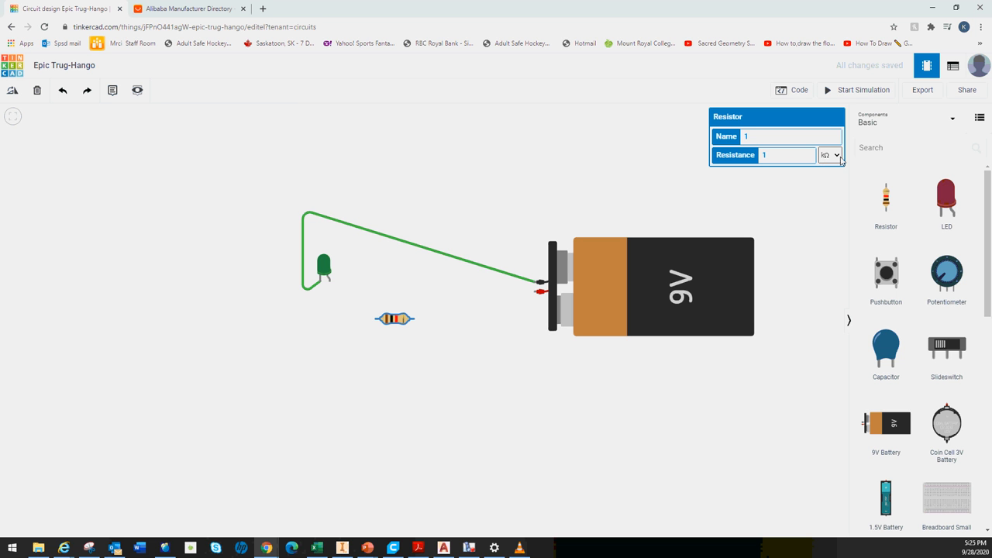
{"action": "left_click", "coordinate": [837, 156]}
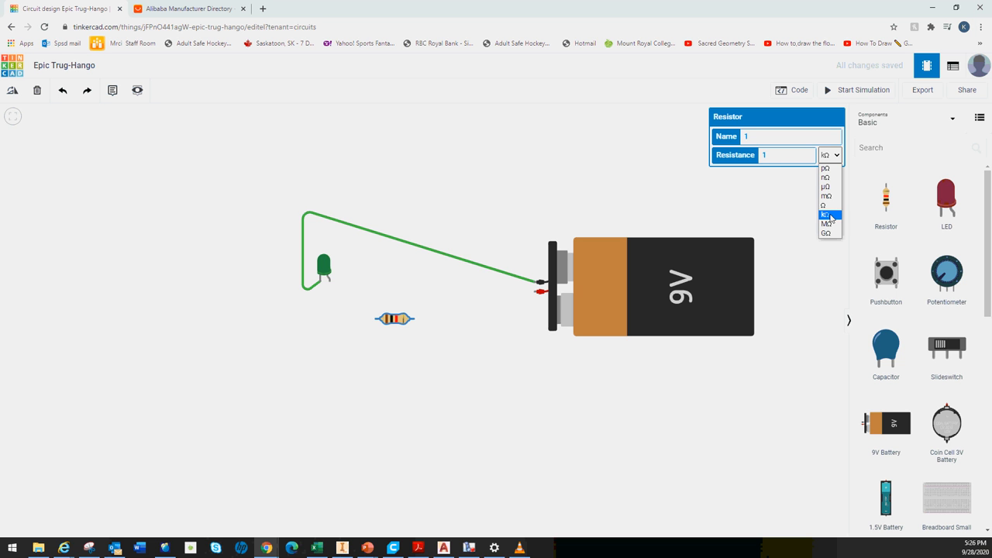
{"action": "left_click", "coordinate": [801, 124]}
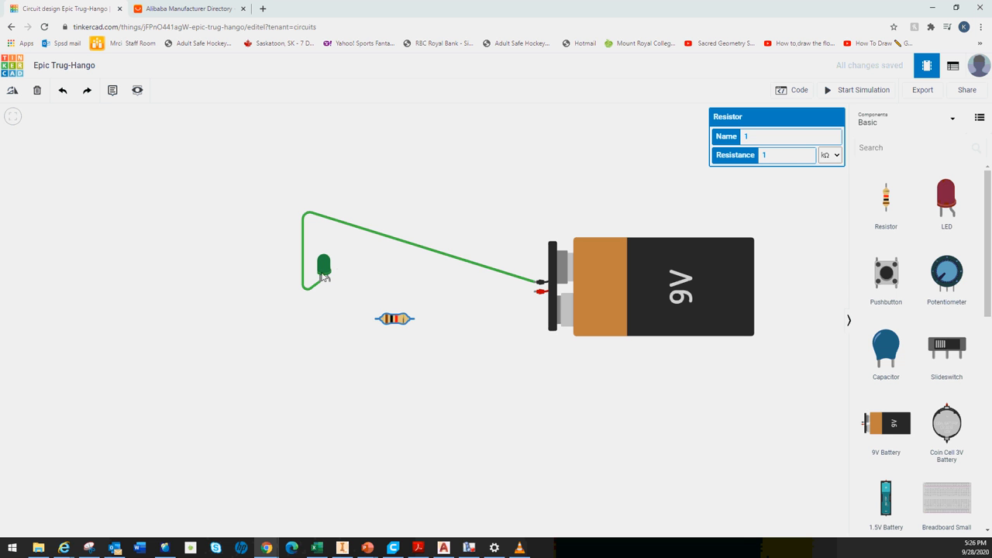
- Wire the resistor in series between the battery's positive terminal and the LED's anode, and start the simulation
{"action": "left_click", "coordinate": [534, 293]}
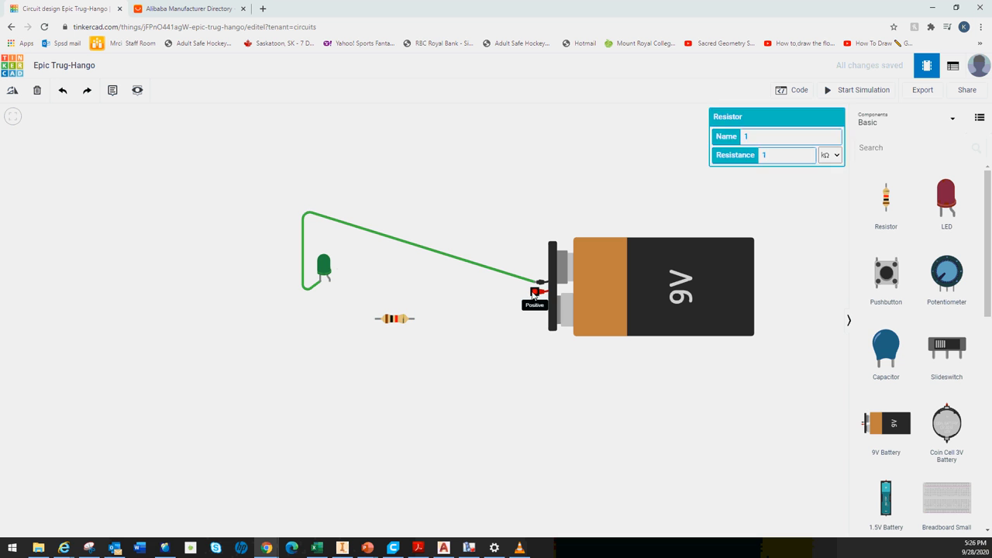
{"action": "left_click", "coordinate": [415, 318]}
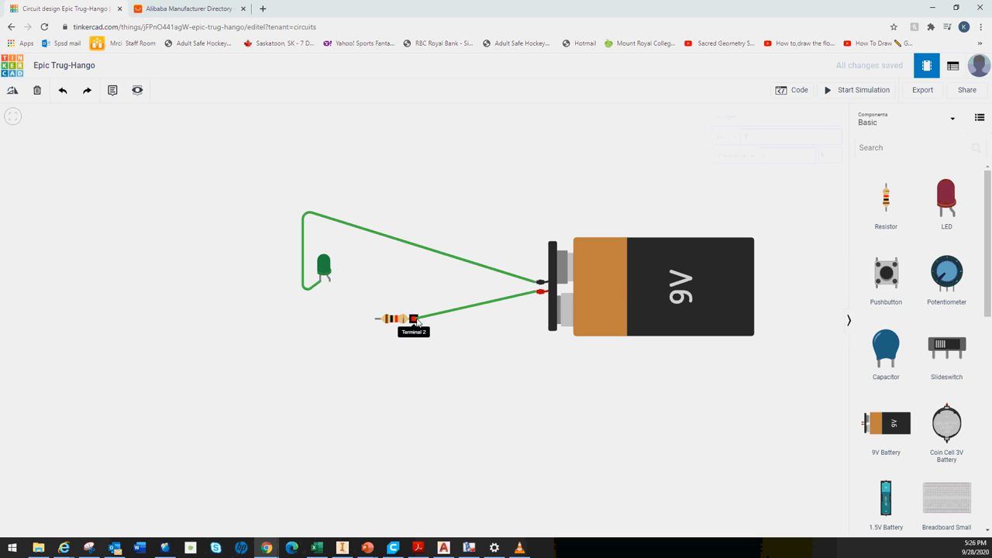
{"action": "left_click", "coordinate": [378, 319]}
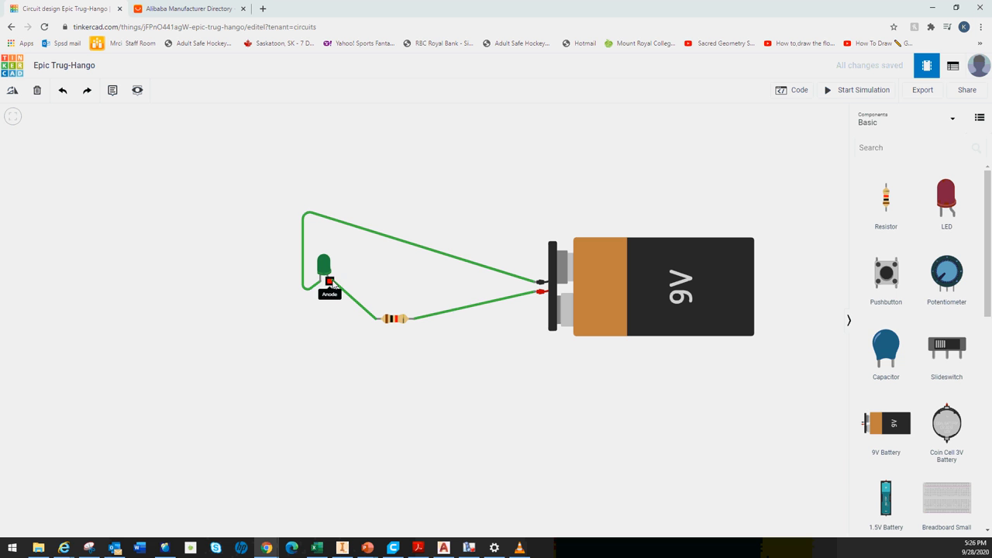
{"action": "left_click", "coordinate": [329, 282]}
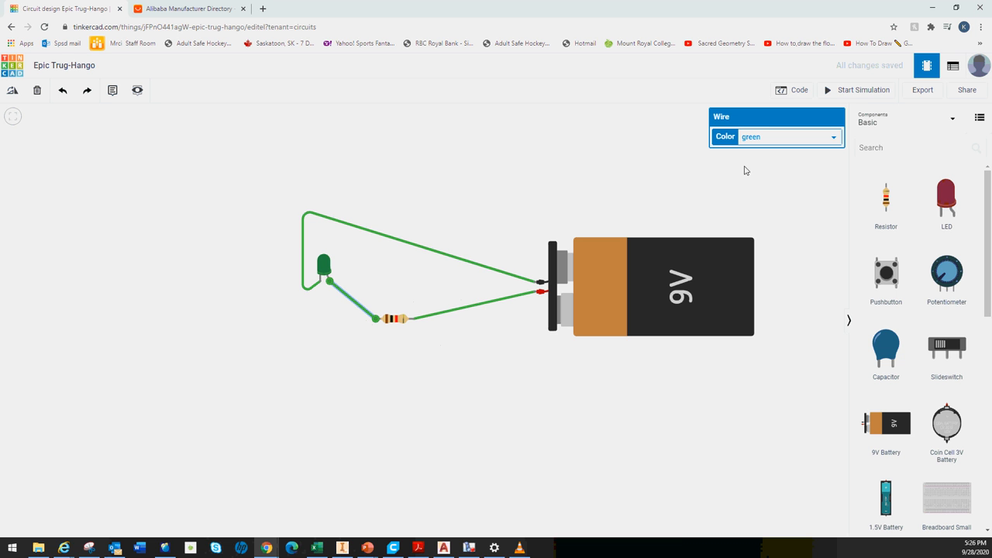
{"action": "left_click", "coordinate": [864, 91]}
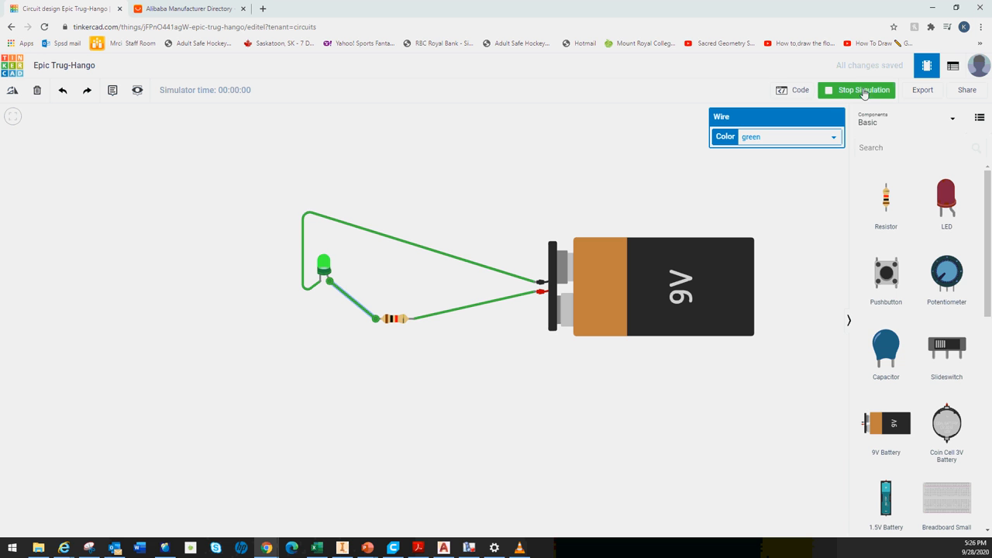